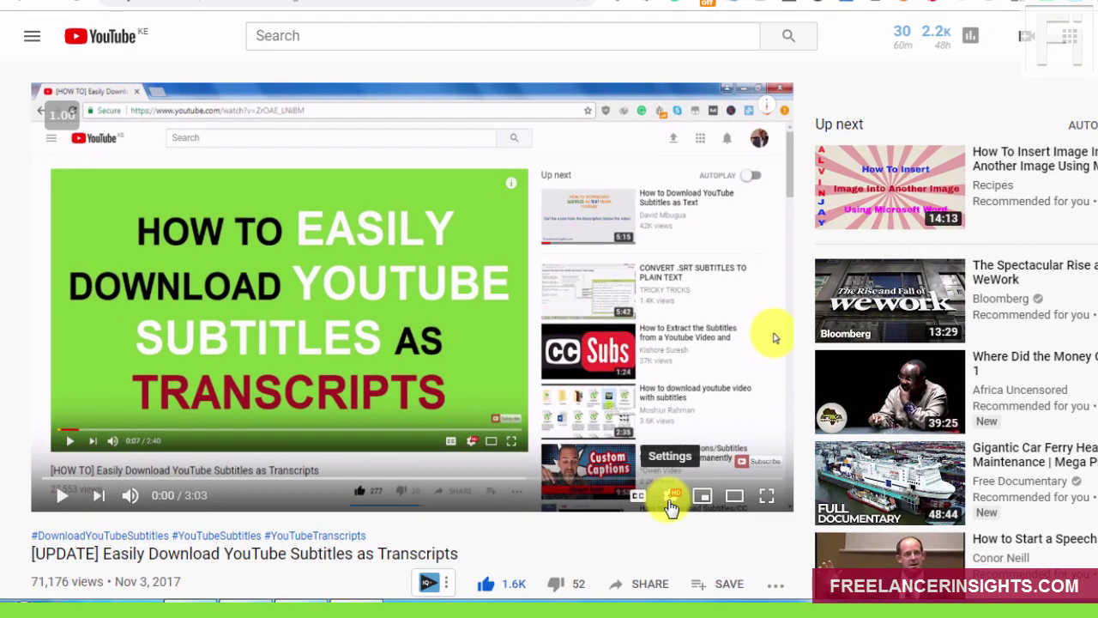
- Switch the tutorial video's captions to English via the player's Subtitles/CC settings
{"action": "left_click", "coordinate": [647, 502]}
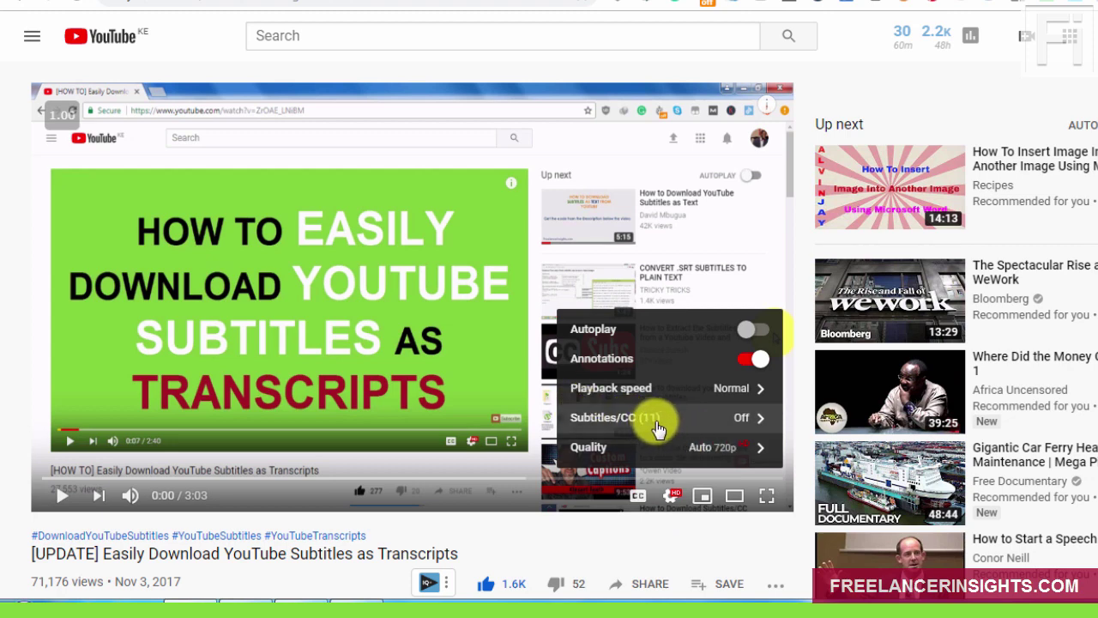
{"action": "left_click", "coordinate": [745, 418]}
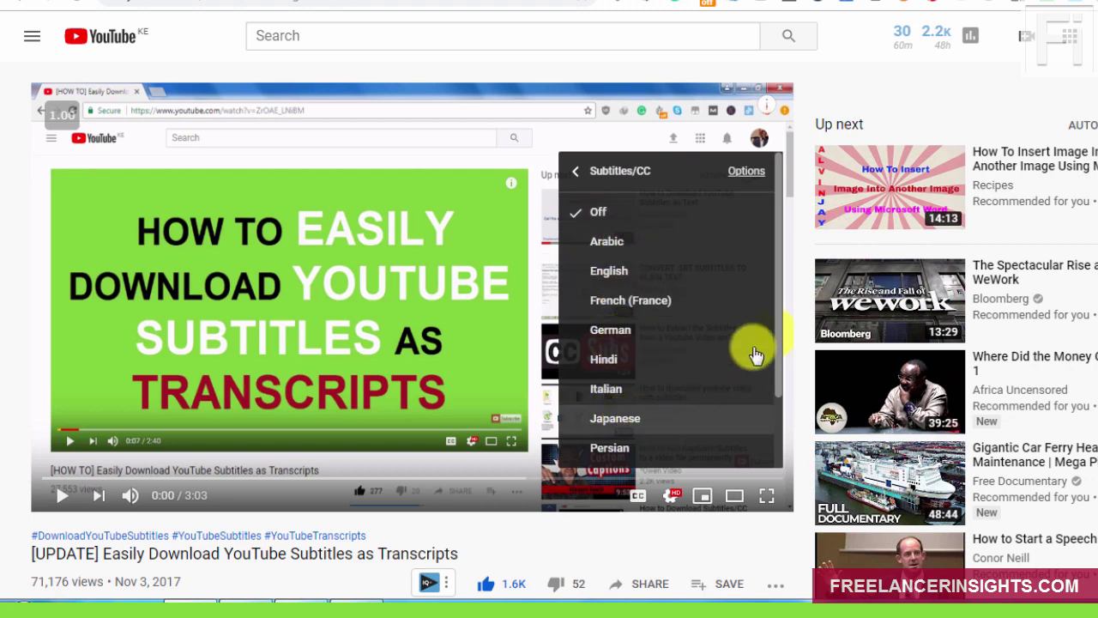
{"action": "left_click_drag", "start_coordinate": [780, 316], "coordinate": [778, 412]}
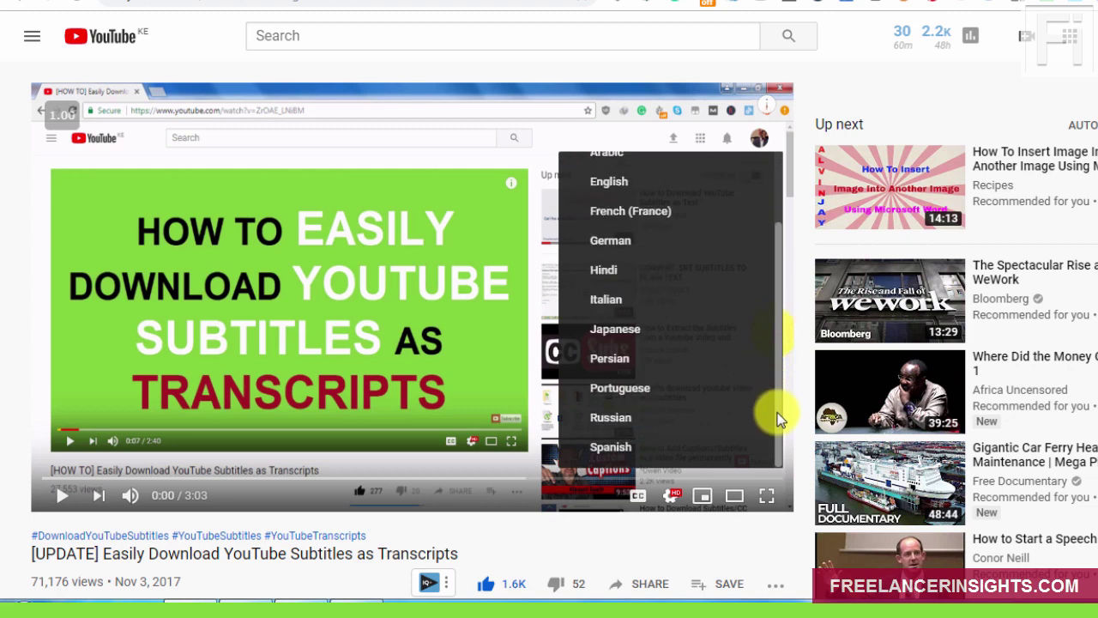
{"action": "left_click", "coordinate": [605, 183]}
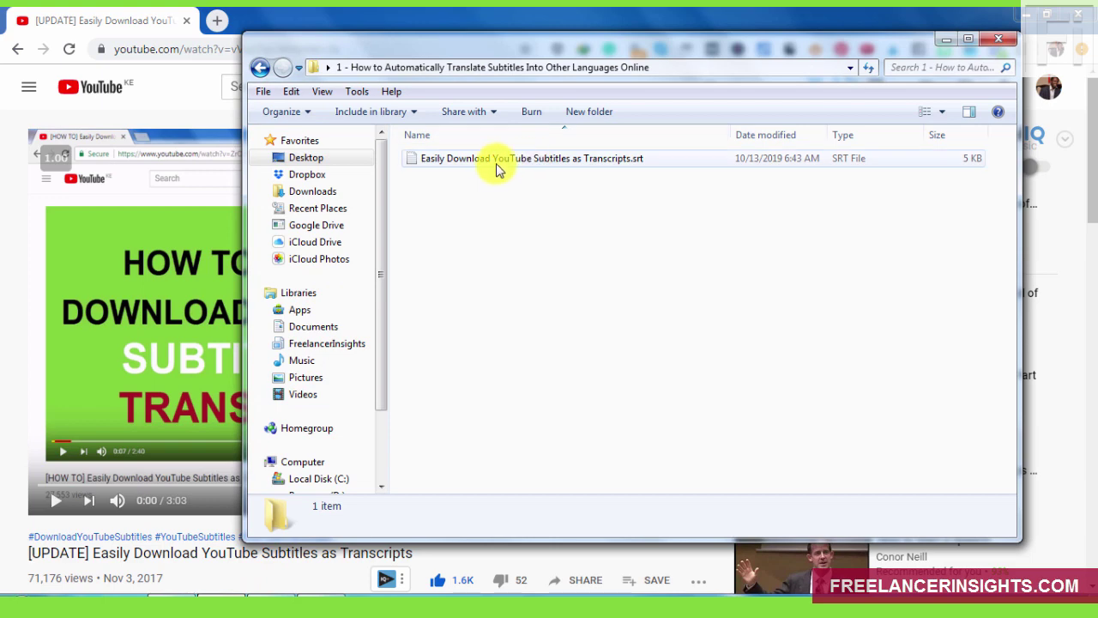
{"action": "left_click", "coordinate": [283, 14]}
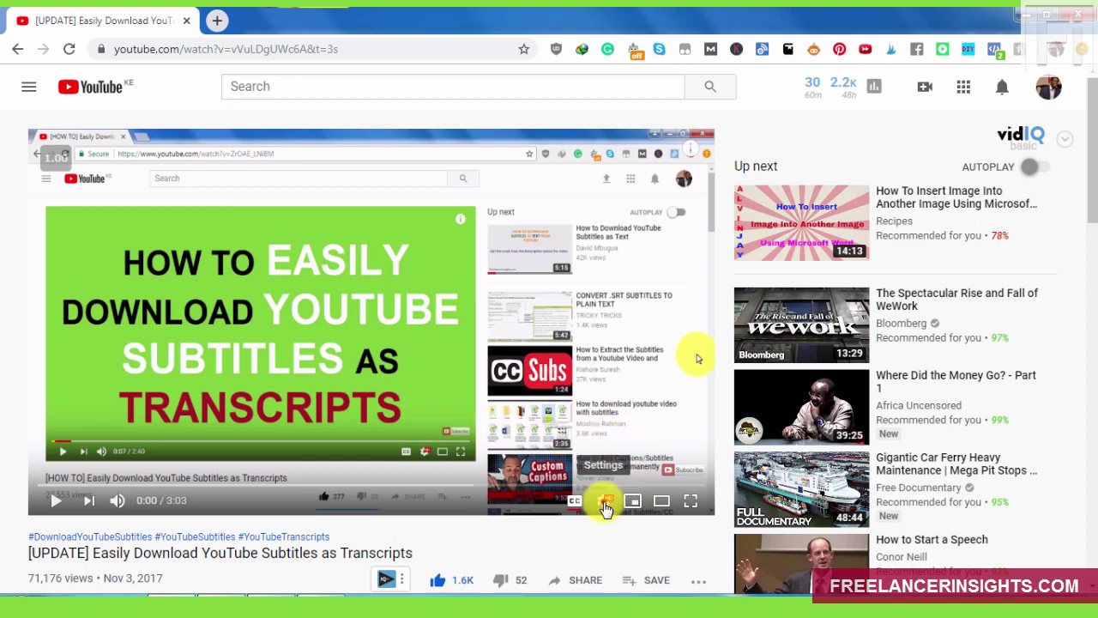
- Show the player's Subtitles/CC language list, with English still the active track
{"action": "left_click", "coordinate": [604, 501]}
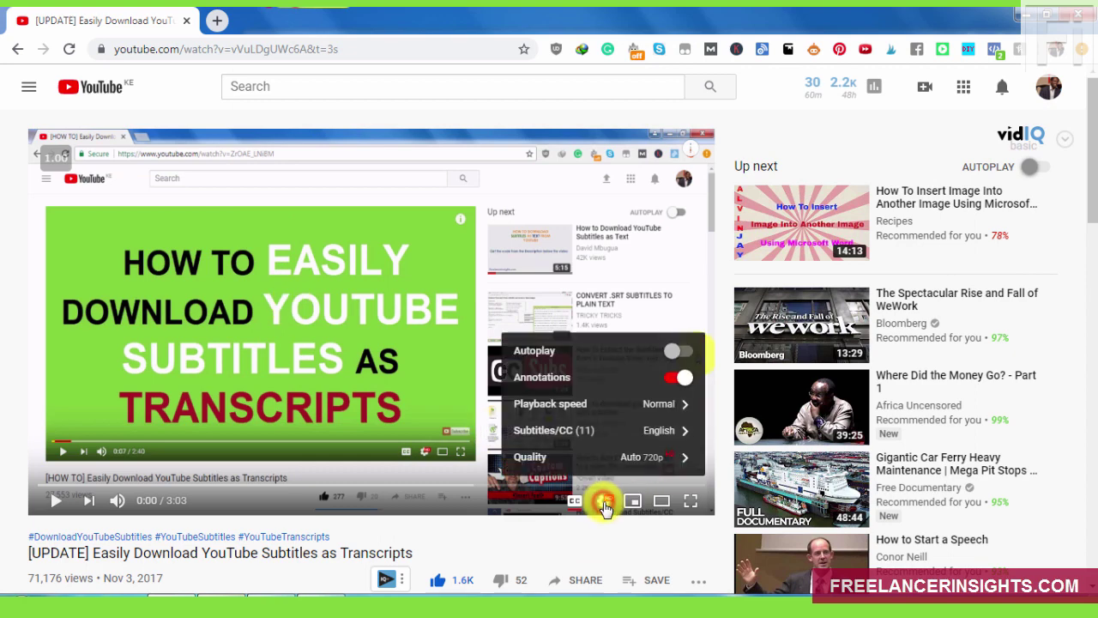
{"action": "left_click", "coordinate": [677, 434]}
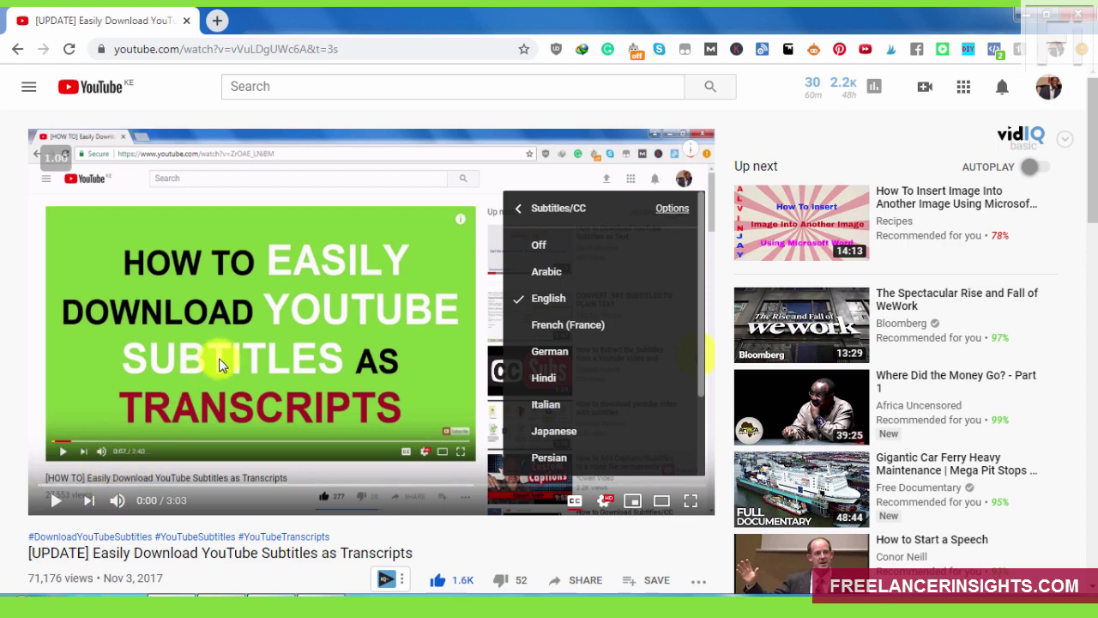
- Load syedgakbar.com/projects/dst in a new Chrome tab
{"action": "left_click", "coordinate": [217, 20]}
{"action": "type", "text": "syed"}
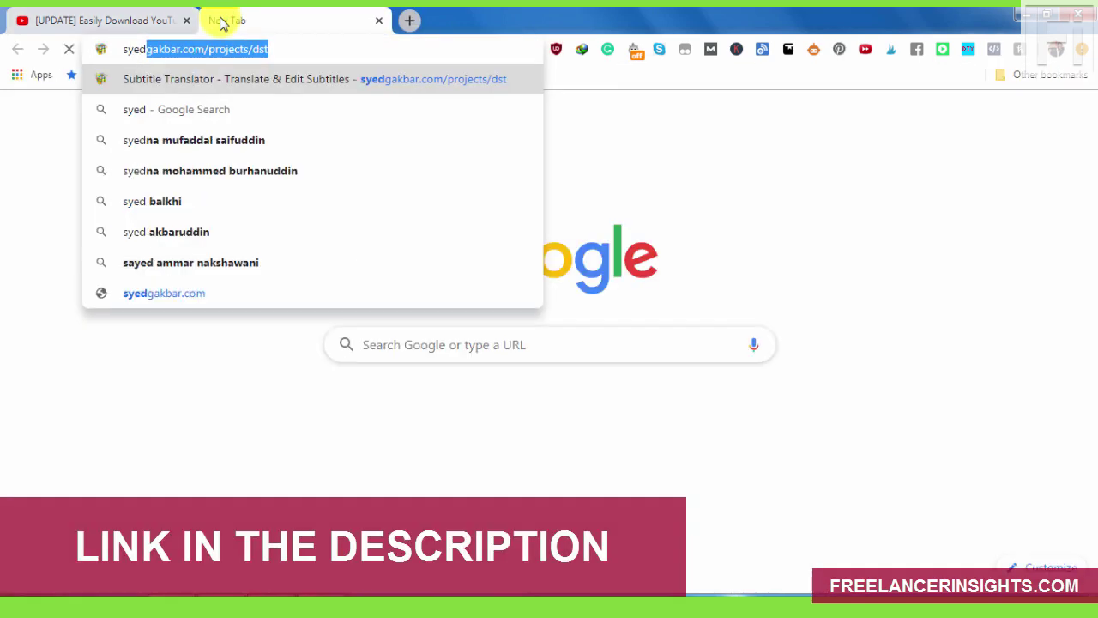
{"action": "type", "text": "gakb"}
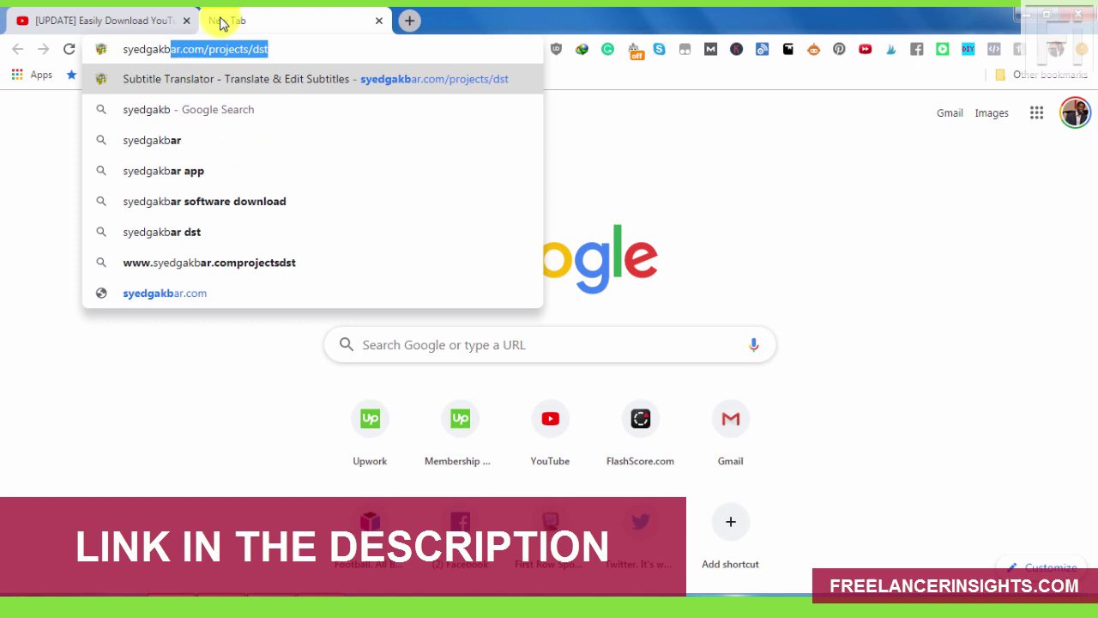
{"action": "type", "text": "ar.c"}
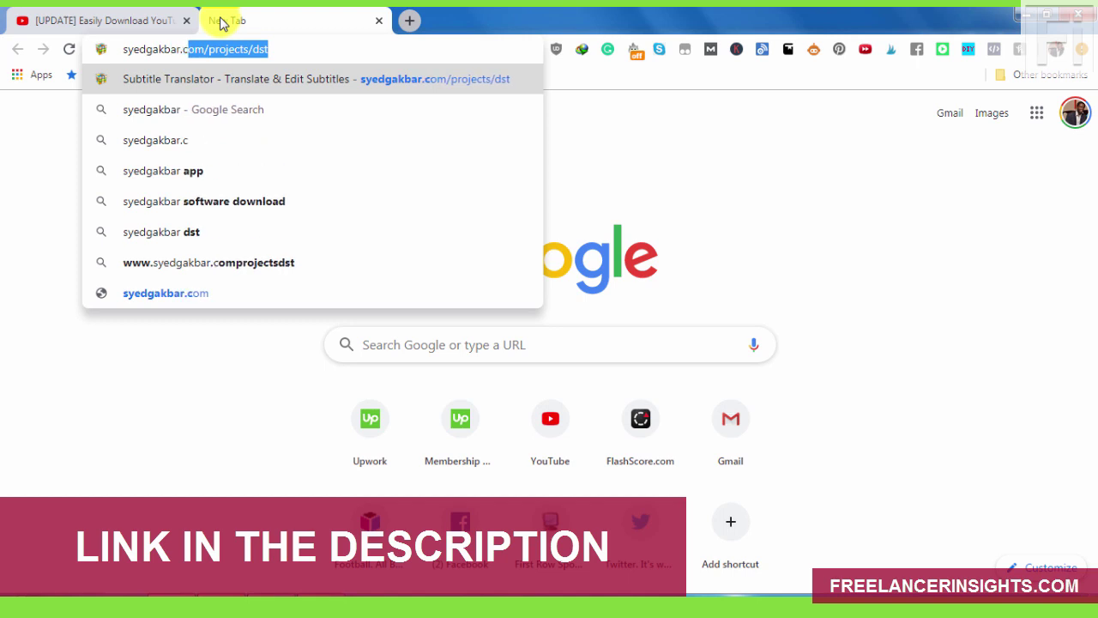
{"action": "type", "text": "om"}
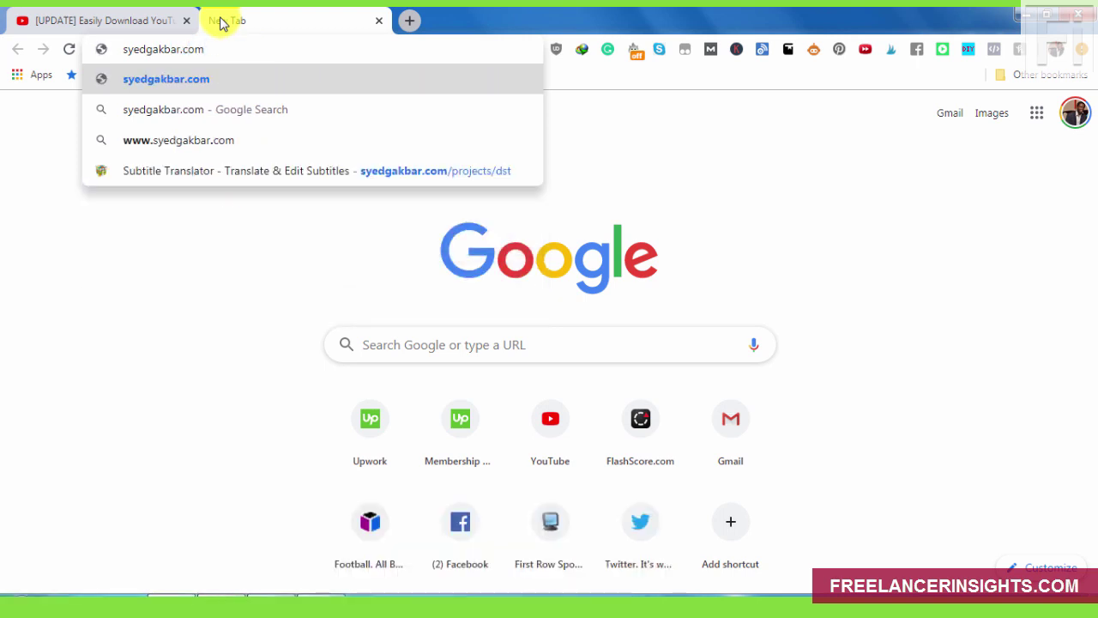
{"action": "type", "text": "/proie"}
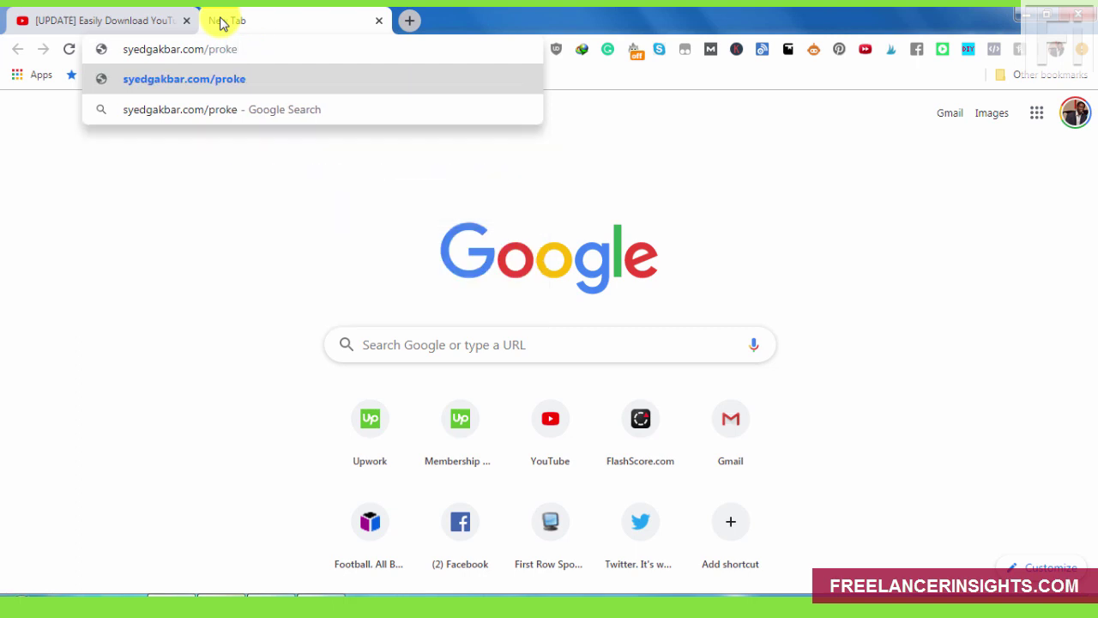
{"action": "key", "text": "BackSpace"}
{"action": "key", "text": "BackSpace"}
{"action": "type", "text": "jects/"}
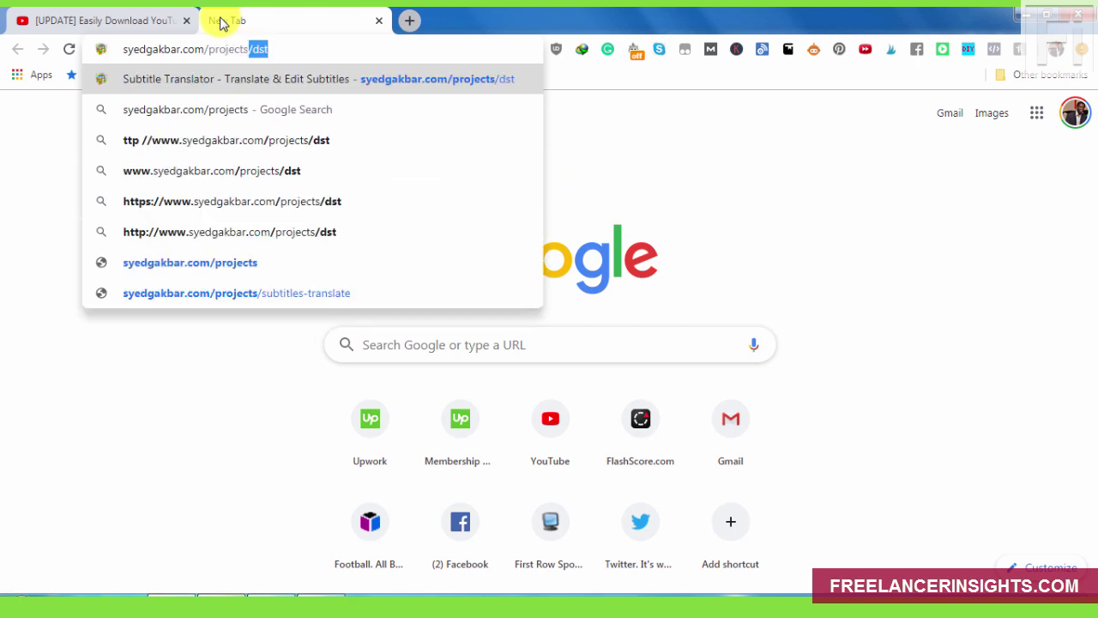
{"action": "type", "text": "dst"}
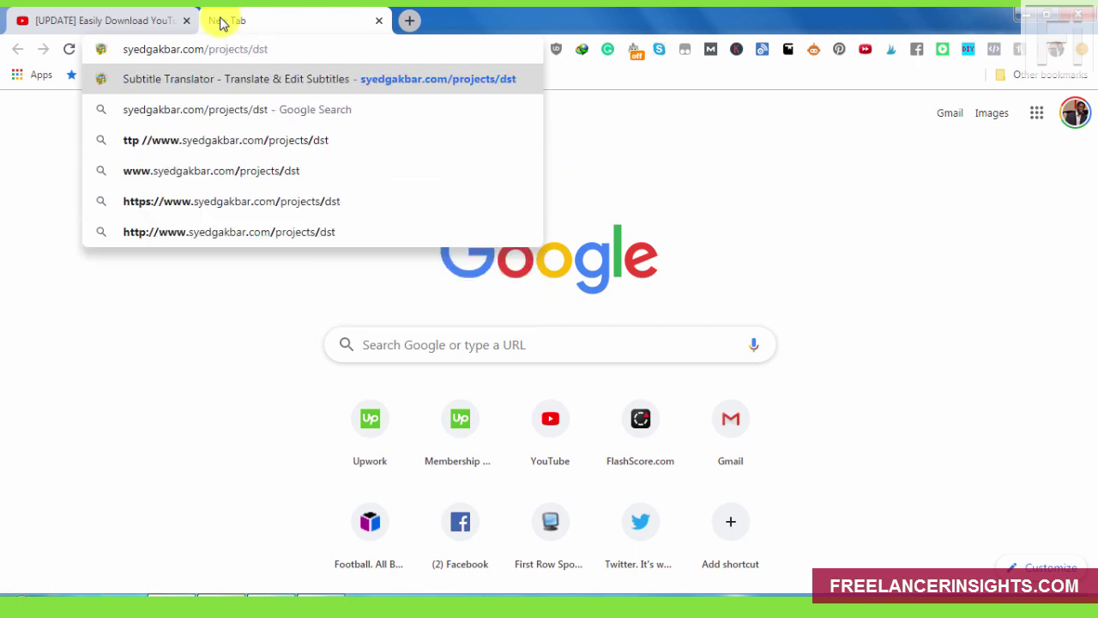
{"action": "key", "text": "Return"}
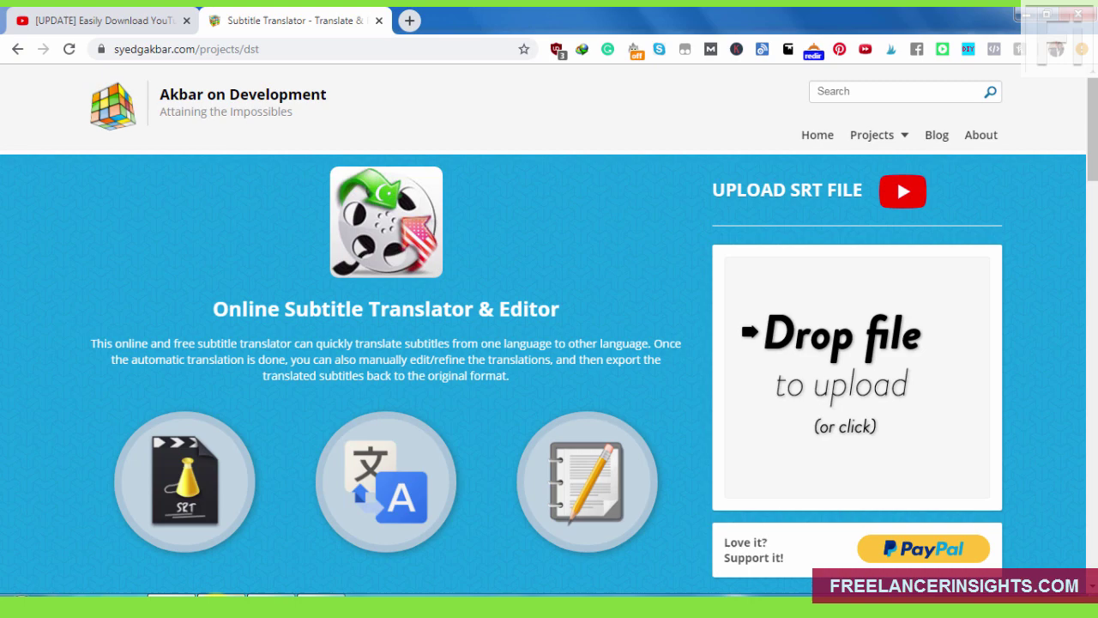
- Drop 'Easily Download YouTube Subtitles as Transcripts.srt' from Explorer onto the translator's upload box
{"action": "left_click", "coordinate": [210, 605]}
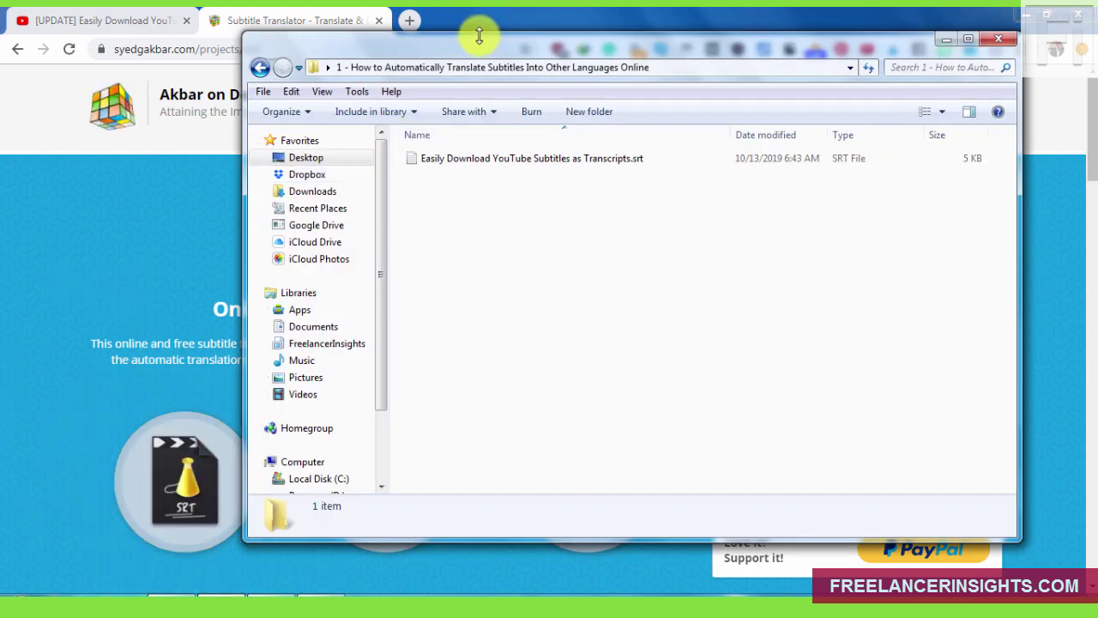
{"action": "left_click_drag", "start_coordinate": [479, 47], "coordinate": [211, 73]}
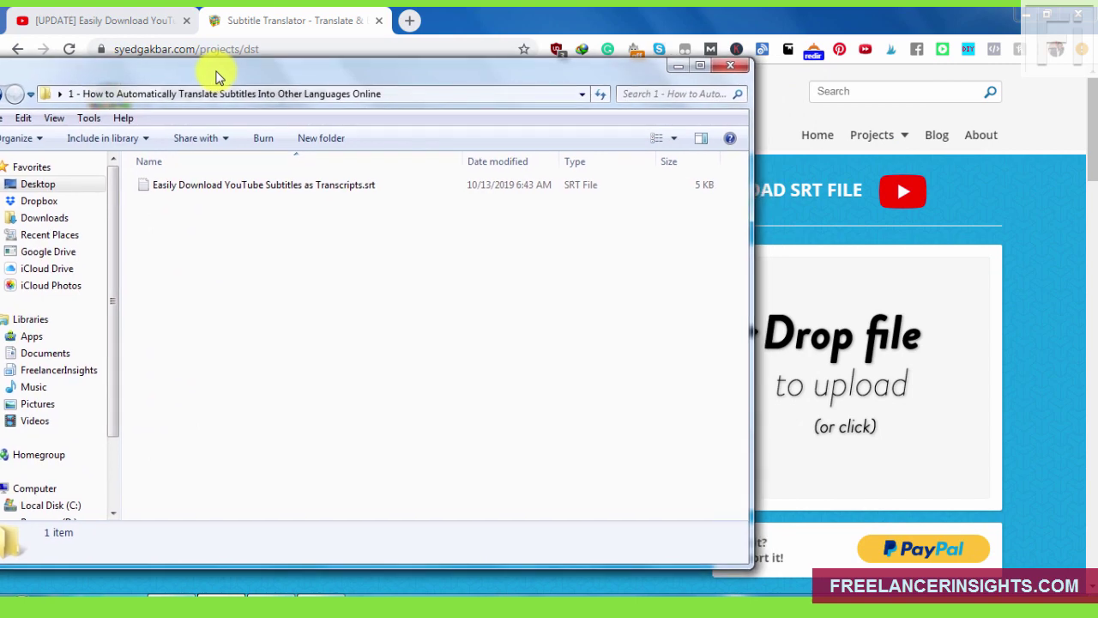
{"action": "left_click_drag", "start_coordinate": [221, 185], "coordinate": [838, 370]}
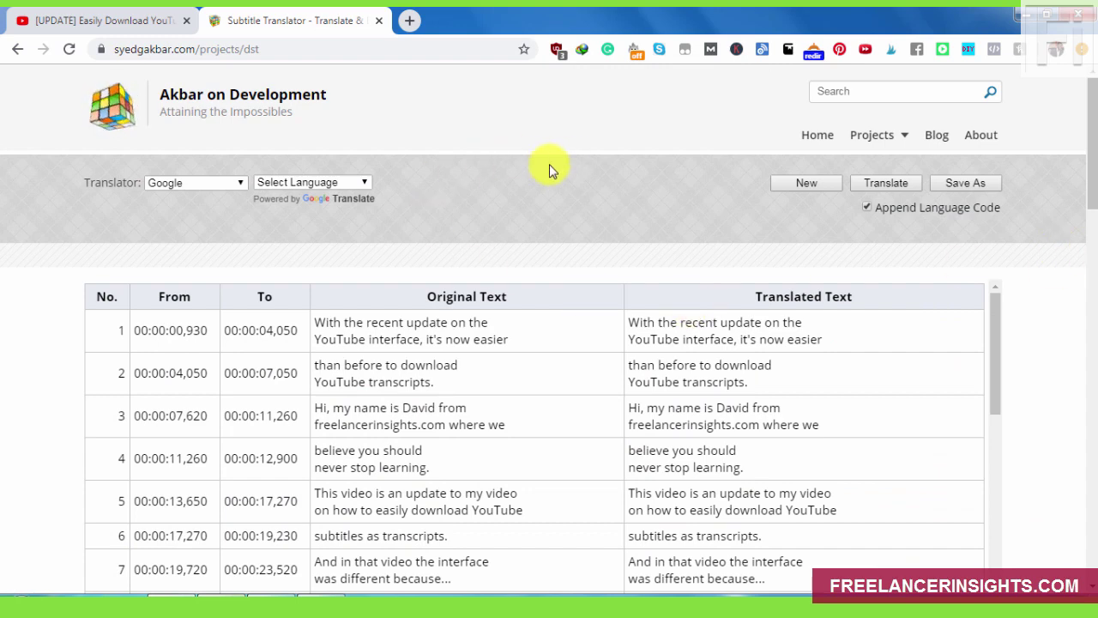
- Translate the subtitle lines into Arabic, keeping Google as the translator
{"action": "left_click", "coordinate": [243, 185]}
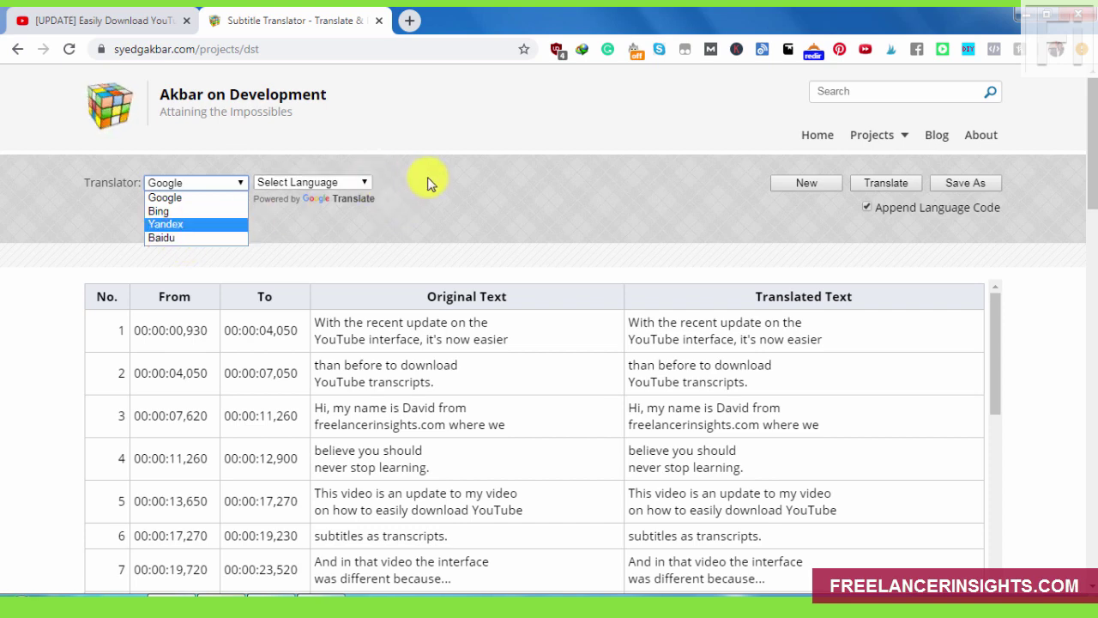
{"action": "left_click", "coordinate": [468, 181]}
{"action": "left_click", "coordinate": [359, 186]}
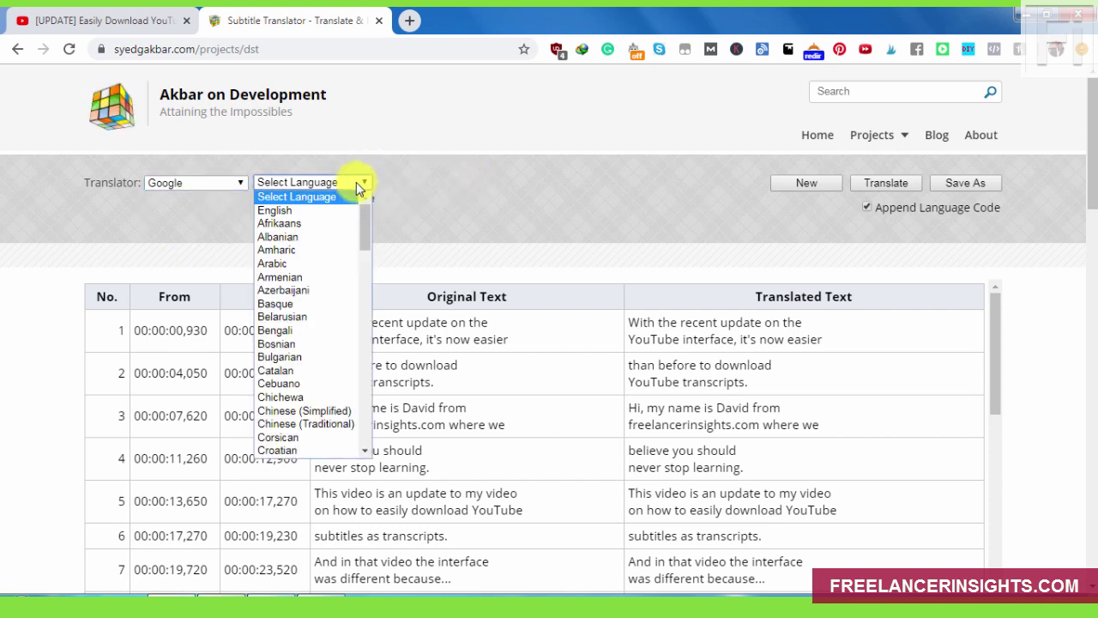
{"action": "left_click", "coordinate": [291, 264]}
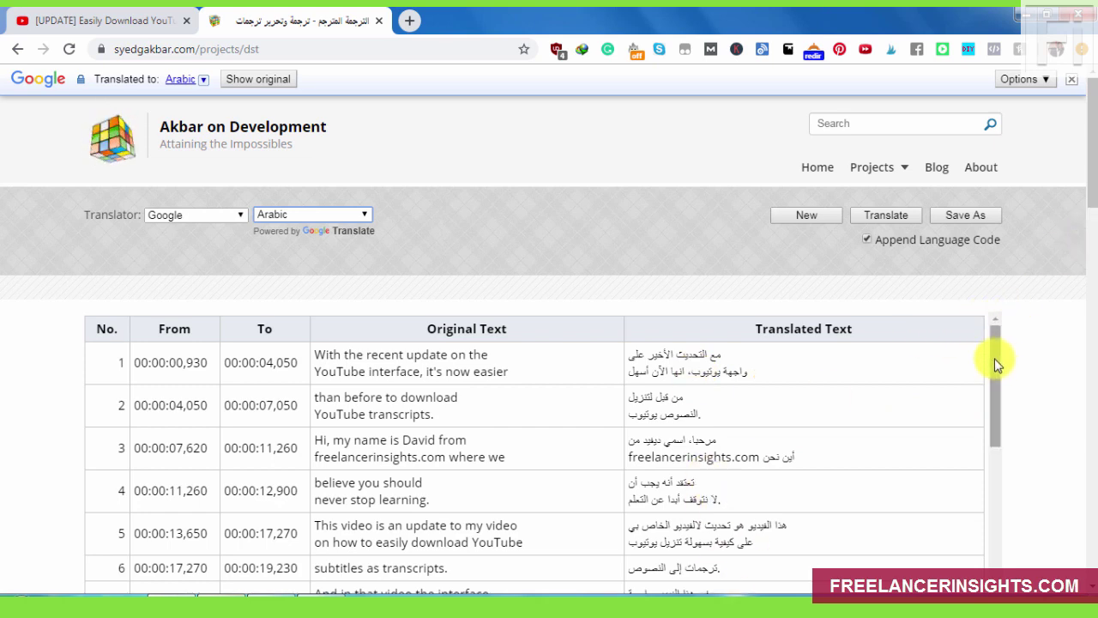
{"action": "mouse_move", "coordinate": [995, 364]}
{"action": "left_mouse_down"}
{"action": "mouse_move", "coordinate": [995, 467]}
{"action": "mouse_move", "coordinate": [939, 536]}
{"action": "left_mouse_up"}
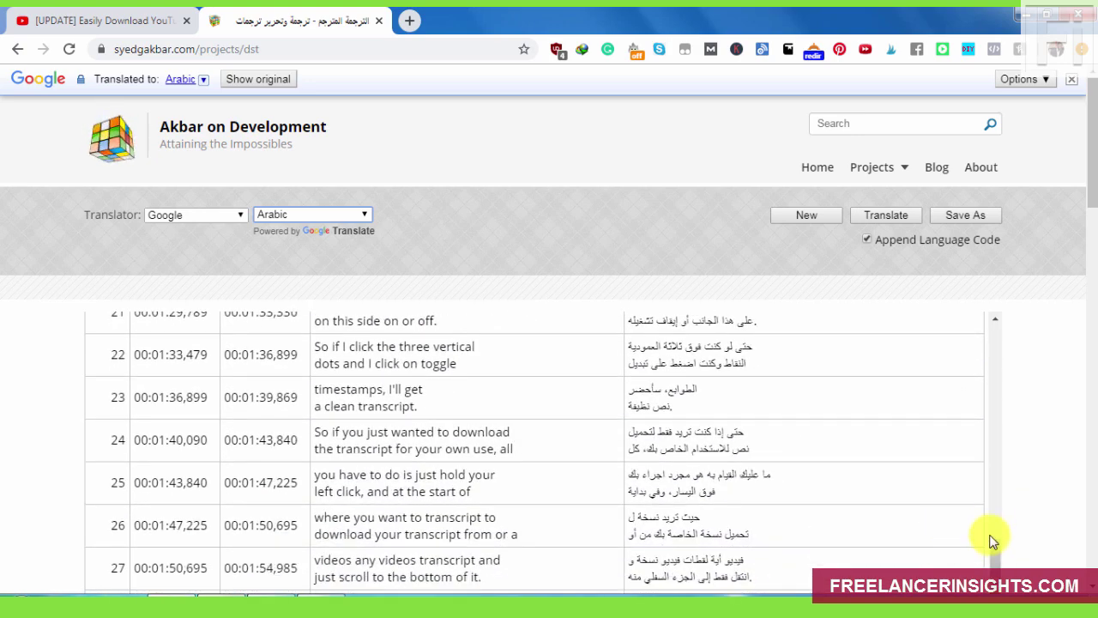
{"action": "scroll", "coordinate": [991, 549], "scroll_direction": "down", "scroll_amount": 3}
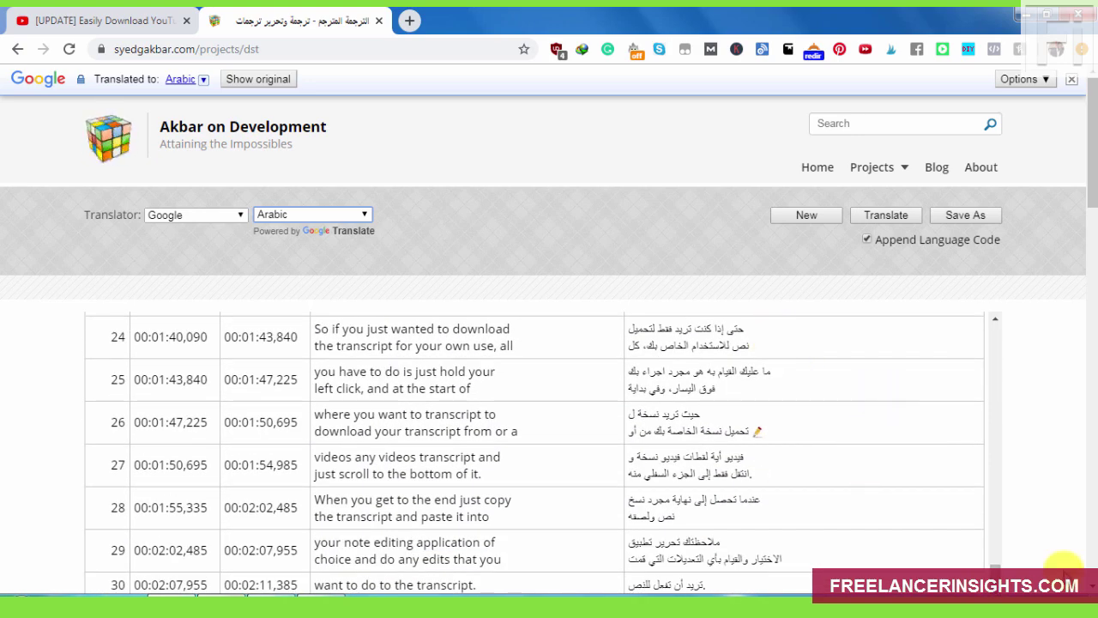
{"action": "left_click_drag", "start_coordinate": [996, 571], "coordinate": [1007, 309]}
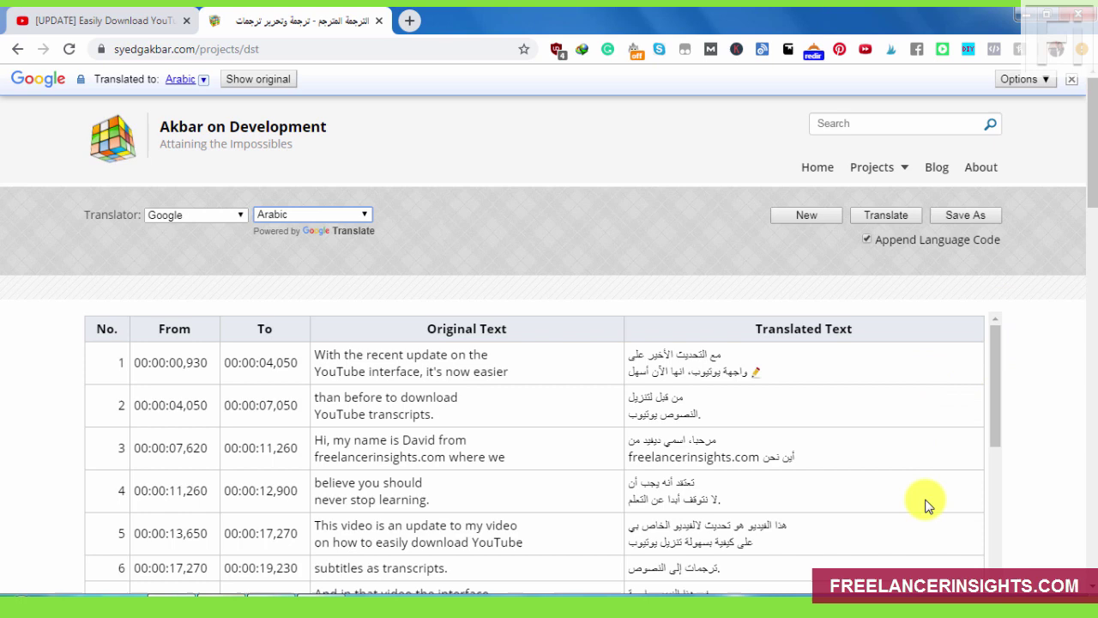
{"action": "left_click", "coordinate": [886, 215]}
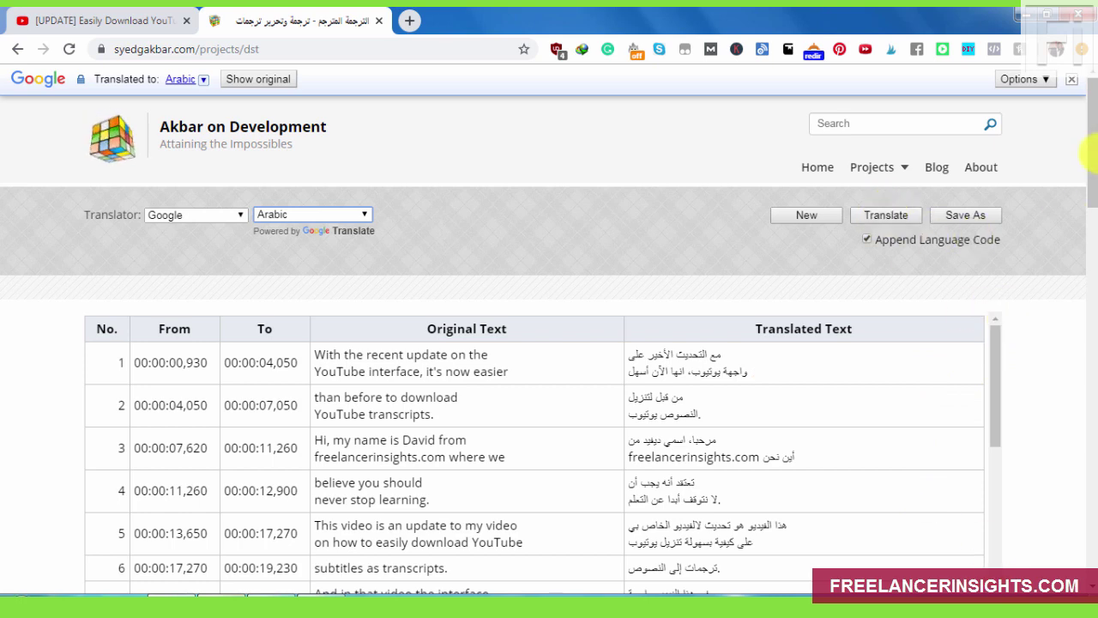
{"action": "left_click_drag", "start_coordinate": [1091, 163], "coordinate": [1092, 195]}
{"action": "left_click_drag", "start_coordinate": [996, 197], "coordinate": [994, 492]}
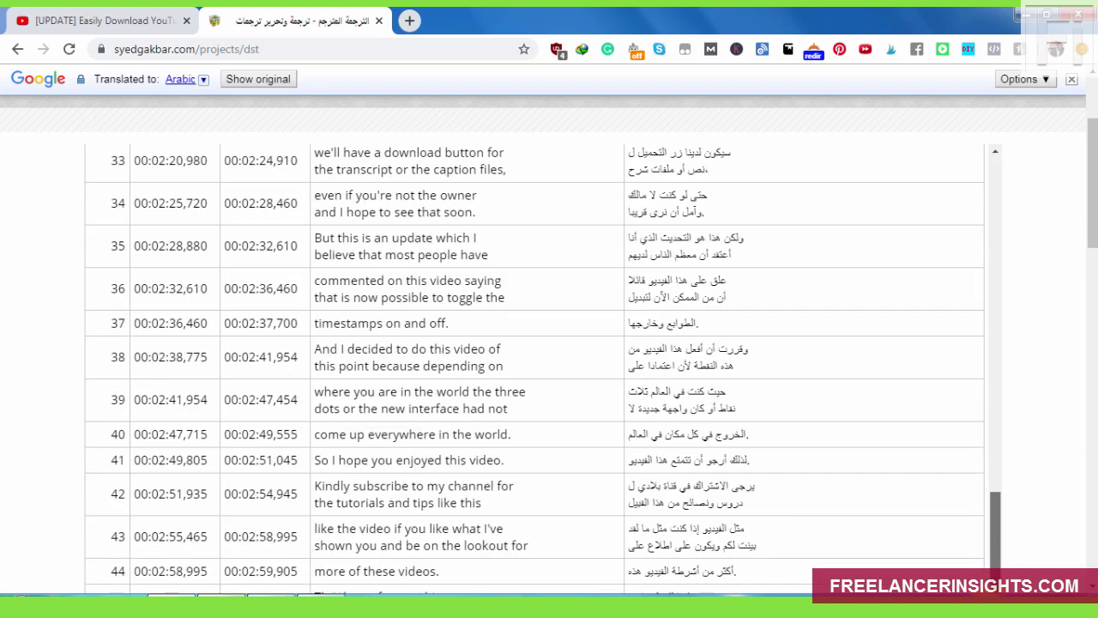
{"action": "mouse_move", "coordinate": [994, 496]}
{"action": "left_mouse_down"}
{"action": "mouse_move", "coordinate": [1056, 155]}
{"action": "mouse_move", "coordinate": [1092, 112]}
{"action": "left_mouse_up"}
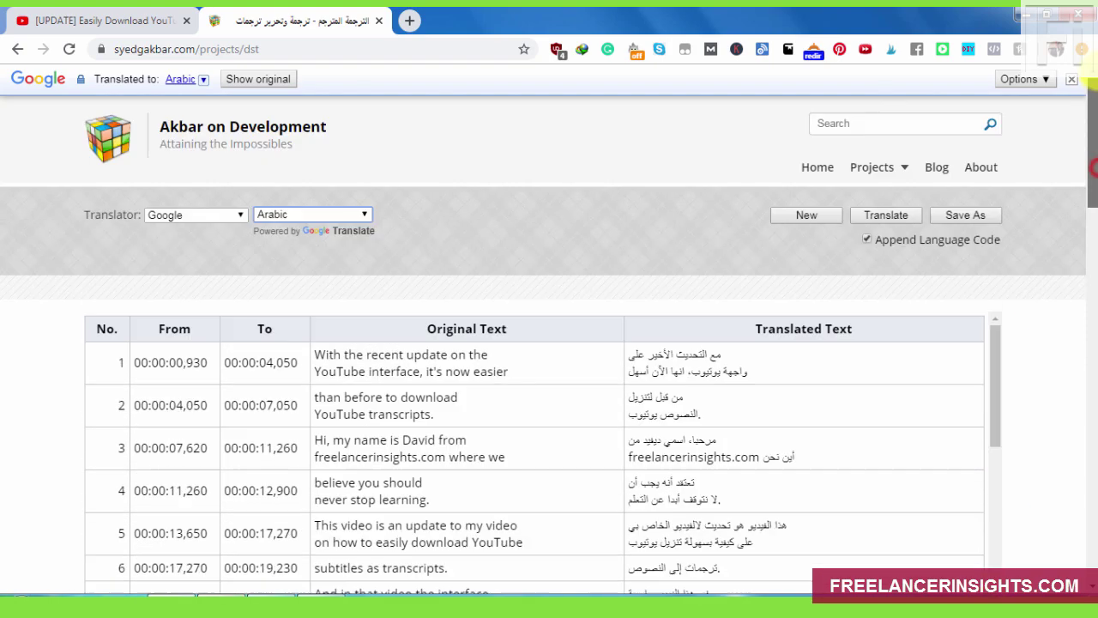
- Save the Arabic subtitles as an .ar.srt file and open the download in Notepad
{"action": "left_click", "coordinate": [961, 217]}
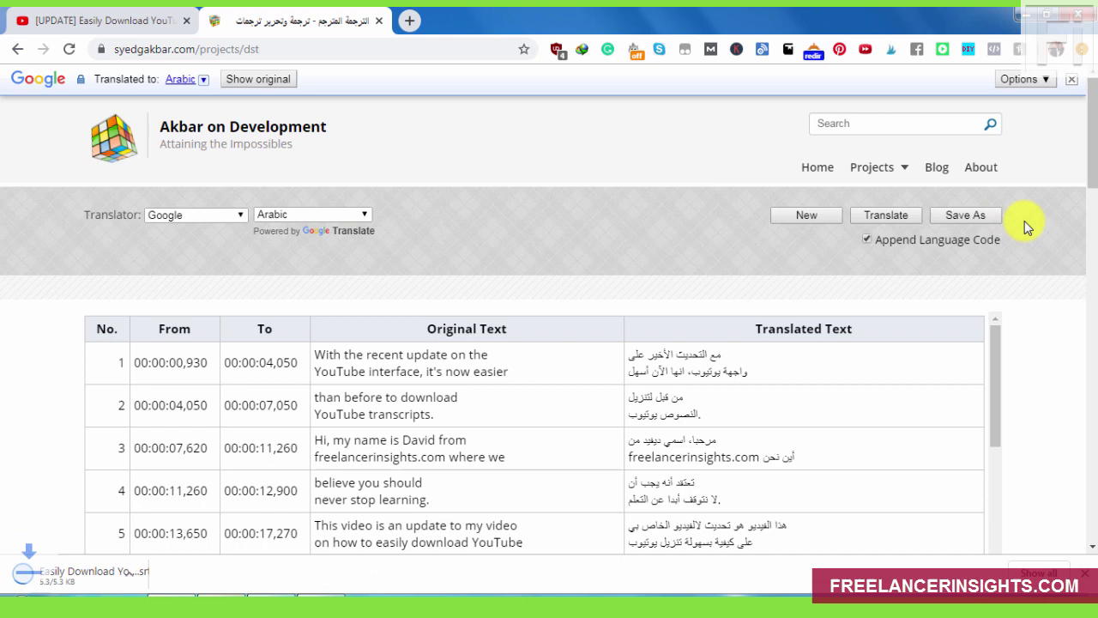
{"action": "left_click", "coordinate": [52, 571]}
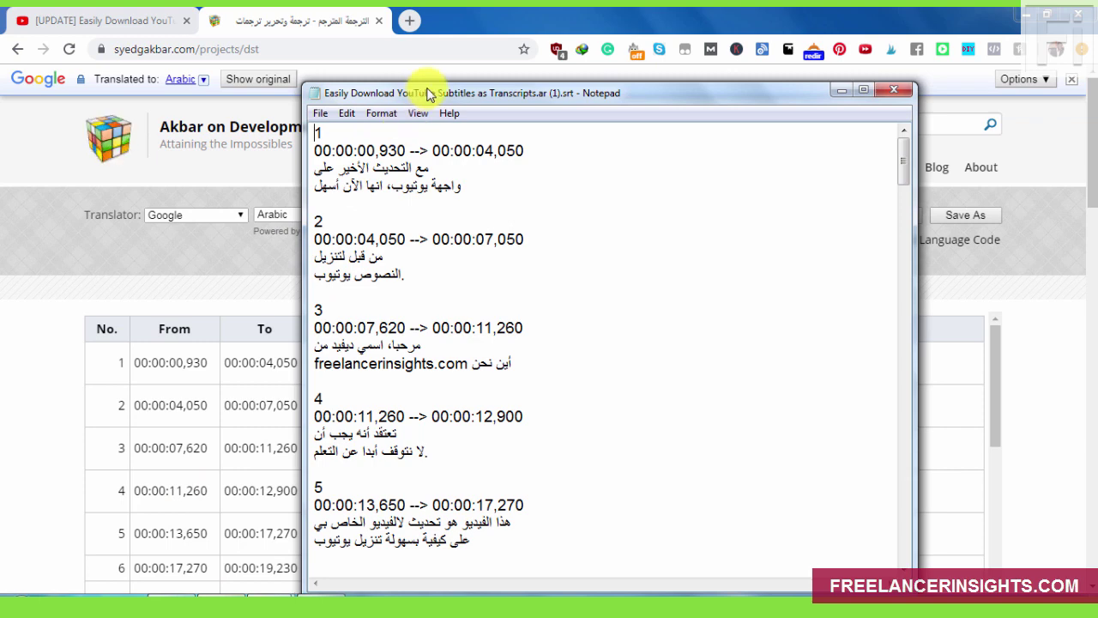
- Move the Notepad window aside and go back to the YouTube video tab
{"action": "mouse_move", "coordinate": [423, 93]}
{"action": "left_mouse_down"}
{"action": "mouse_move", "coordinate": [279, 95]}
{"action": "mouse_move", "coordinate": [489, 88]}
{"action": "left_mouse_up"}
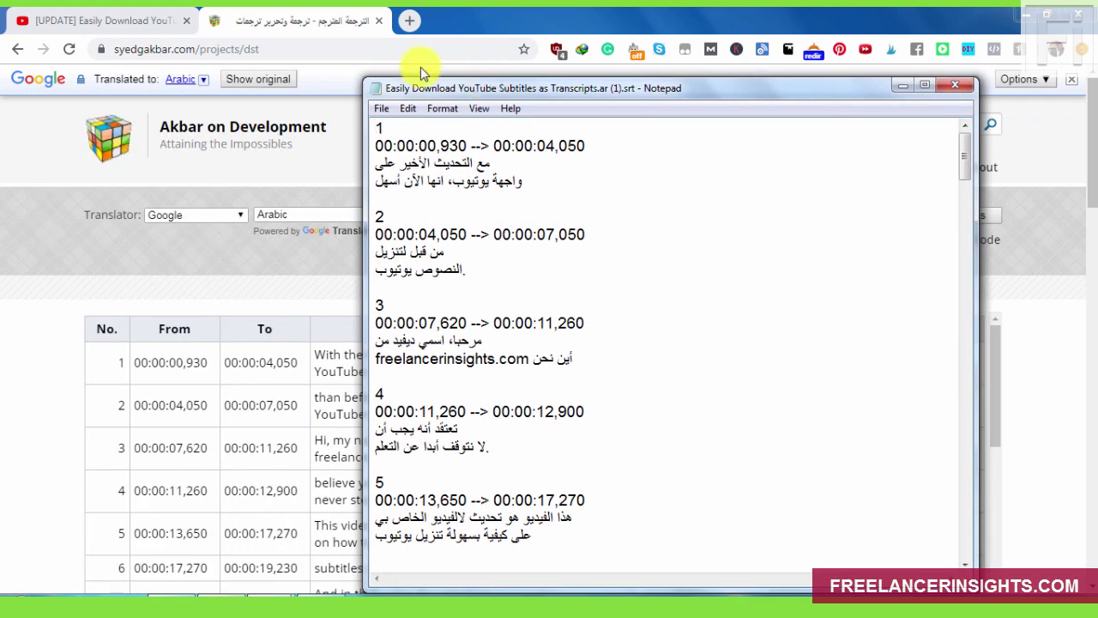
{"action": "left_click", "coordinate": [38, 14]}
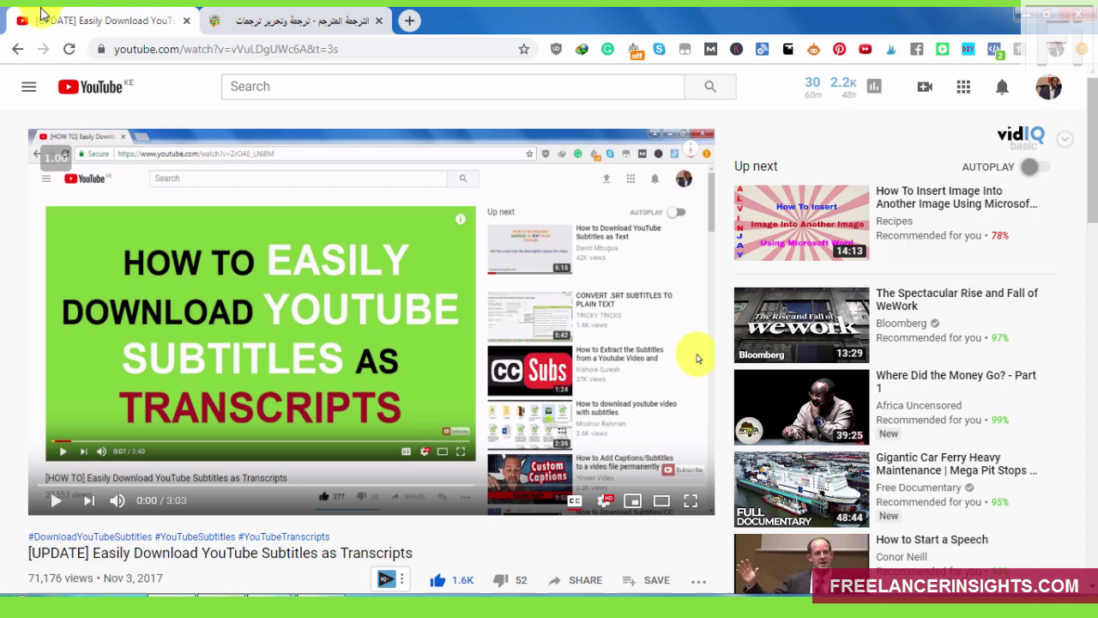
- Return to the Subtitle Translator tab showing the English-to-Arabic table
{"action": "left_click", "coordinate": [294, 17]}
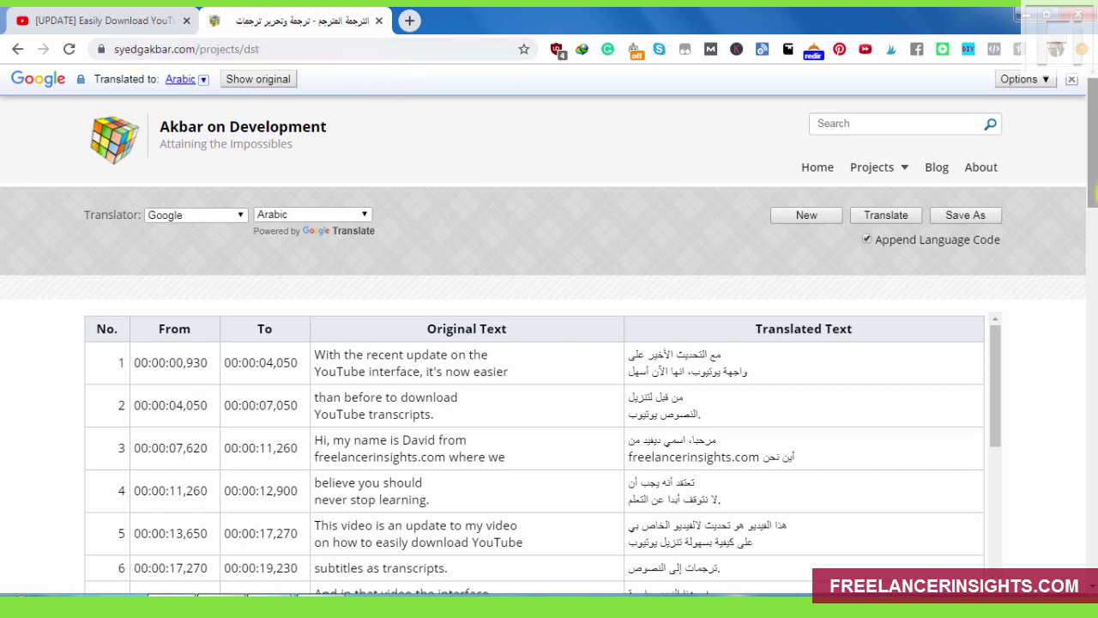
{"action": "mouse_move", "coordinate": [1092, 110]}
{"action": "left_mouse_down"}
{"action": "mouse_move", "coordinate": [1096, 137]}
{"action": "mouse_move", "coordinate": [1090, 93]}
{"action": "left_mouse_up"}
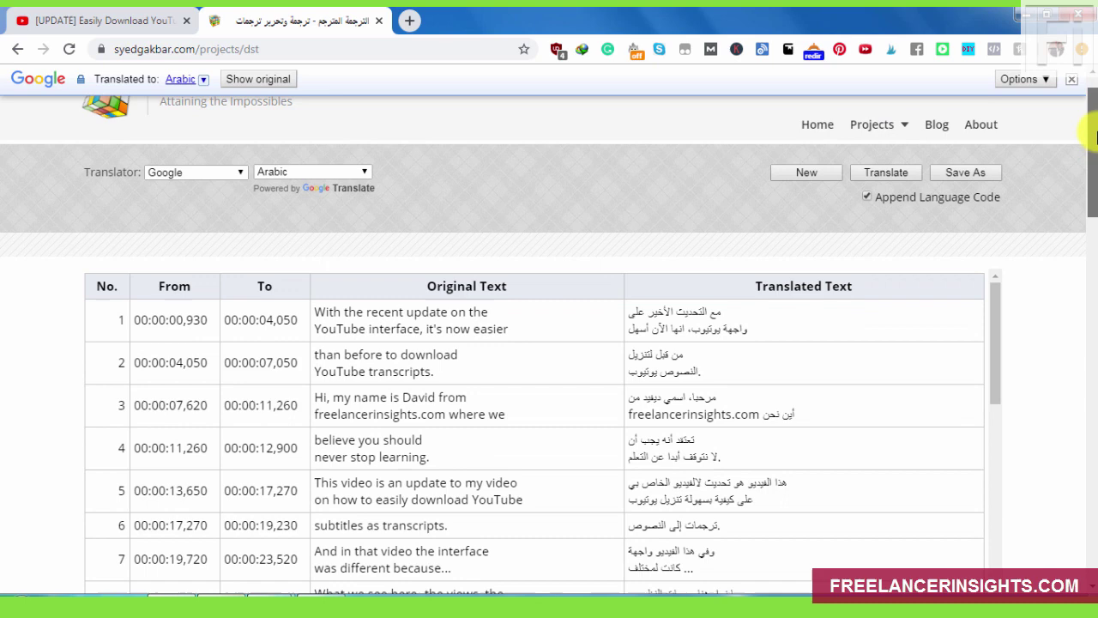